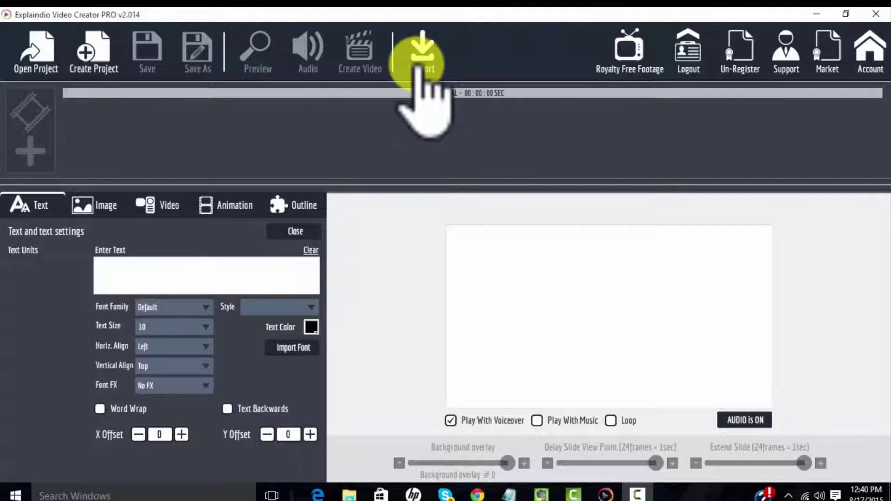
Open the Explaindio window for importing packs and fonts, then close it
left_click(423, 70)
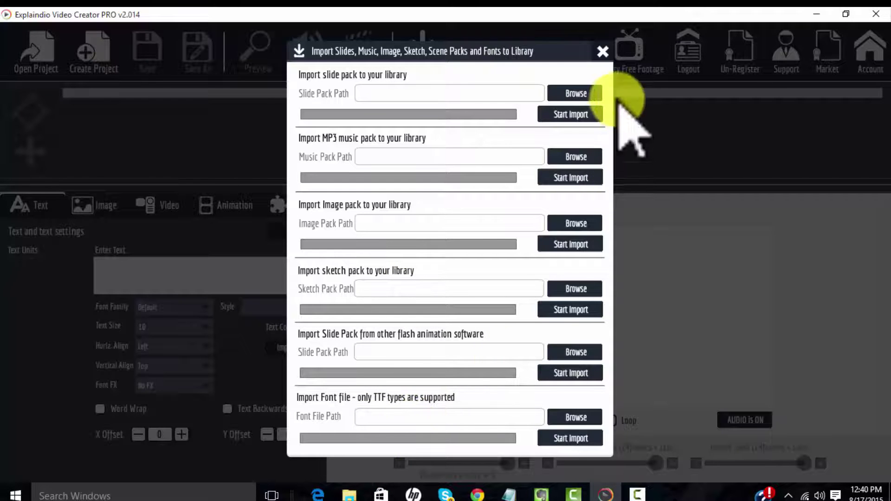
left_click(602, 50)
left_click(36, 70)
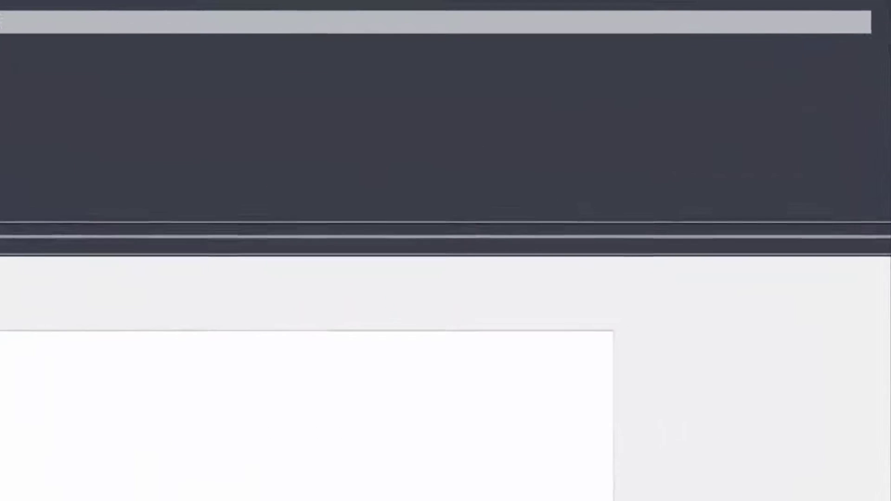
Extract the V1_MIL_Amy1 zip with 7-Zip into a V1_MIL_Amy1 folder in Sample
left_click(541, 495)
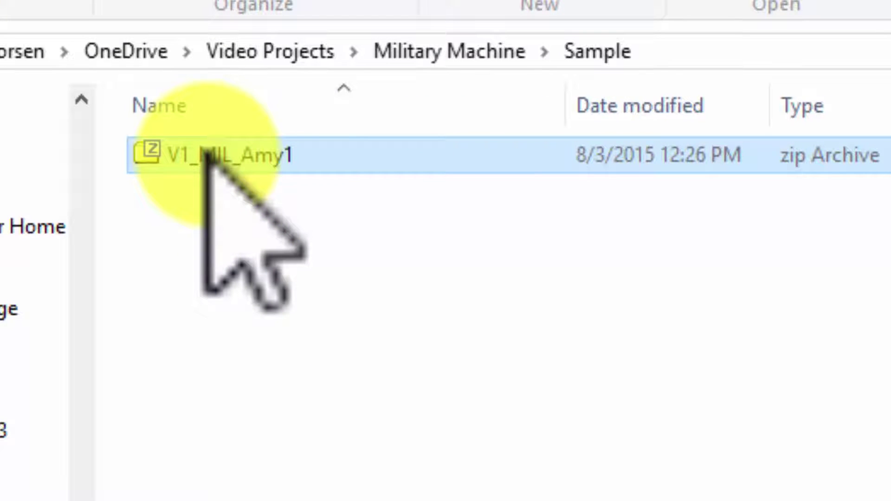
right_click(205, 153)
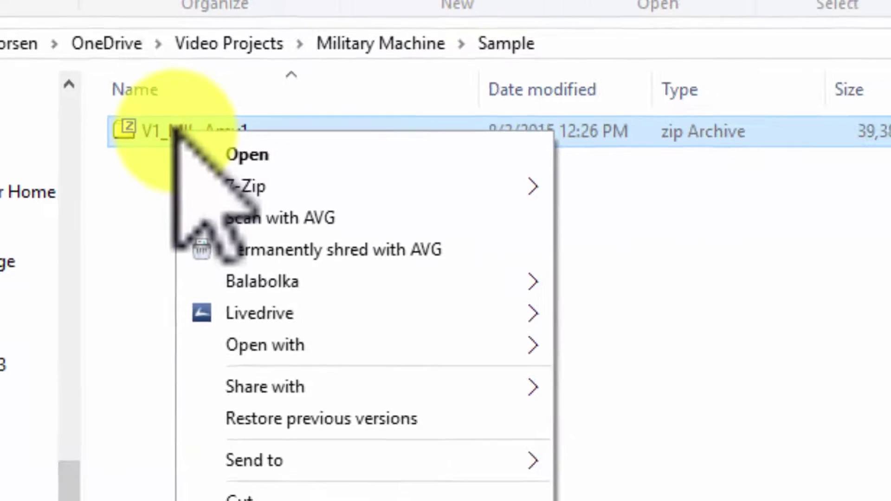
mouse_move(188, 138)
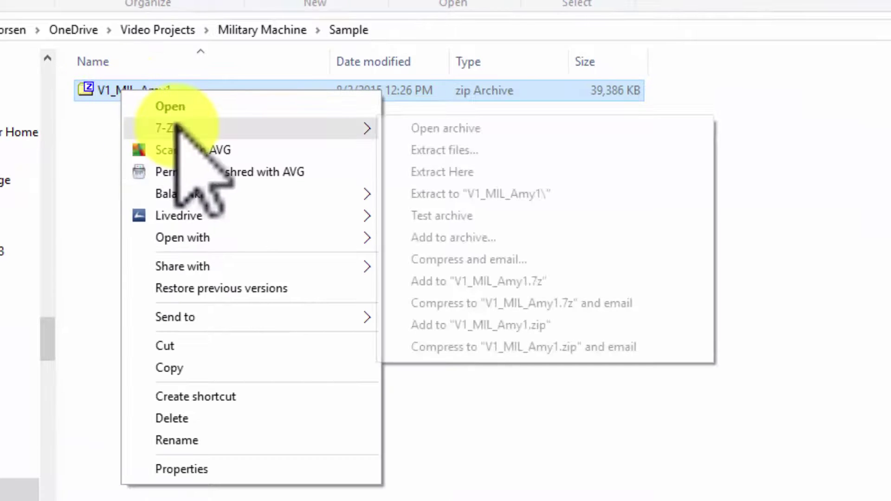
left_click(449, 150)
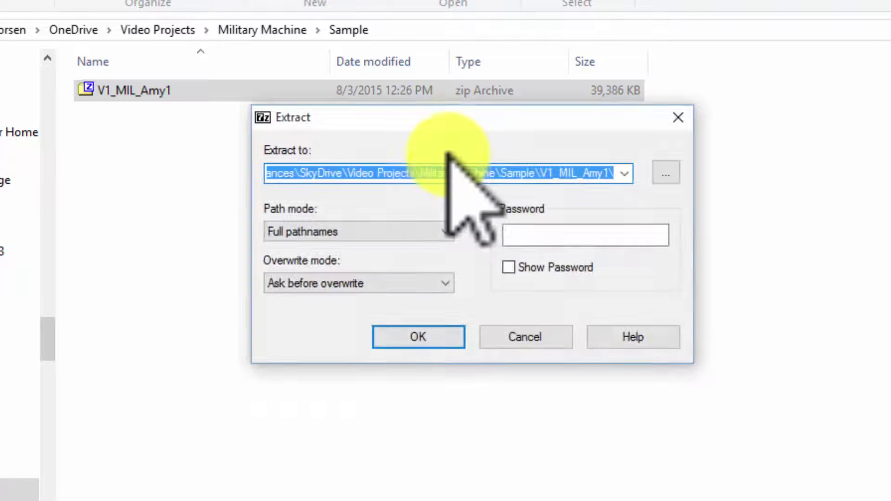
left_click(413, 337)
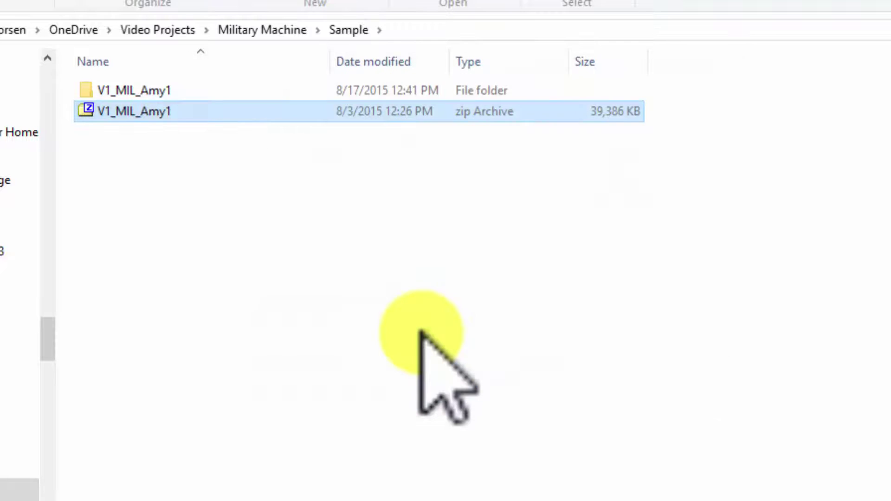
Open the extracted V1_MIL_Amy1 folder and browse into V1_MIL_Army1_Assets and Slide0
double_click(160, 91)
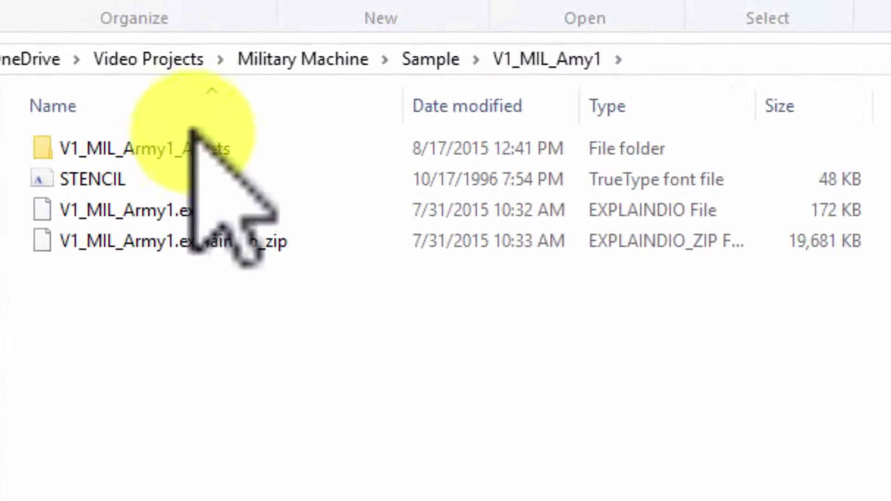
left_click(233, 159)
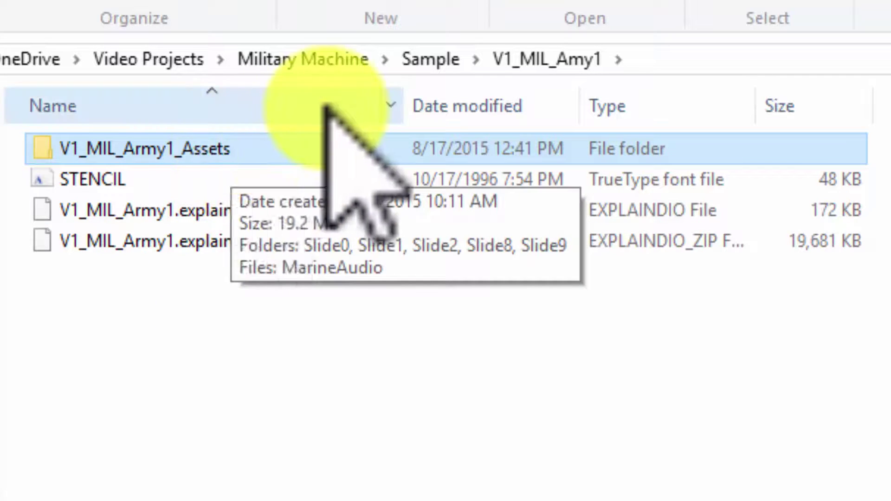
double_click(46, 148)
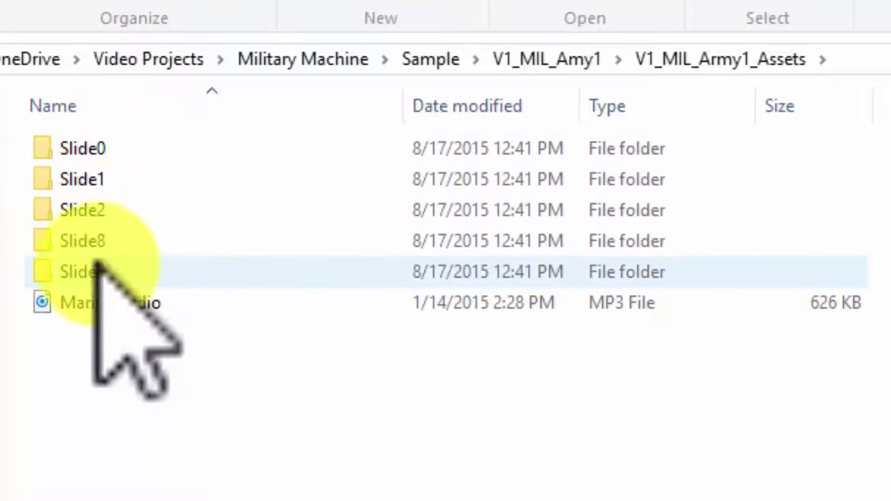
double_click(62, 148)
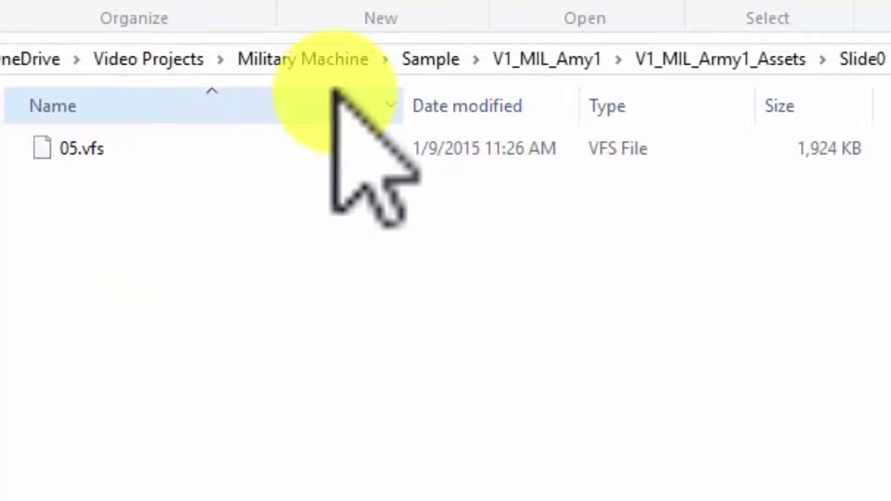
Go back up to the Sample folder and reopen the V1_MIL_Amy1 folder
left_click(711, 59)
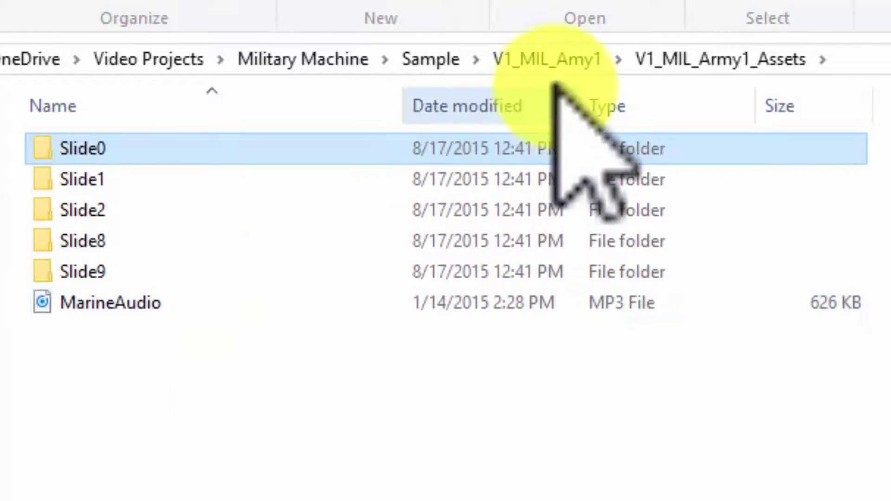
left_click(552, 60)
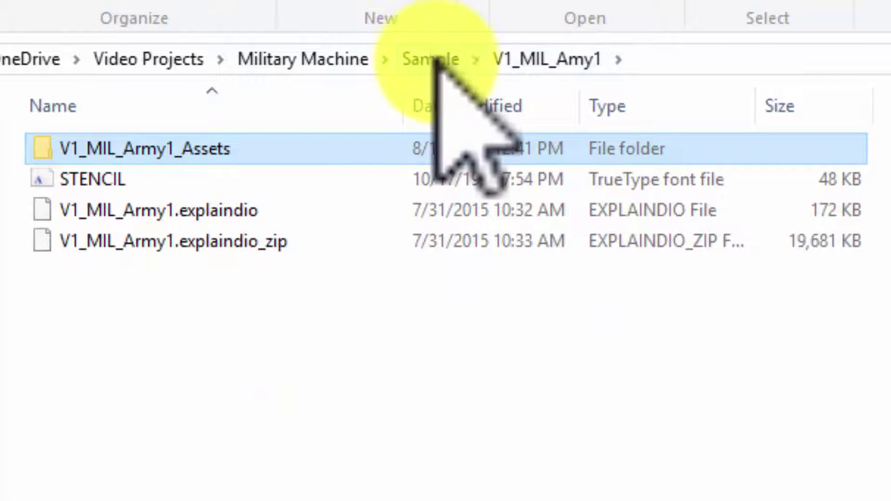
left_click(434, 62)
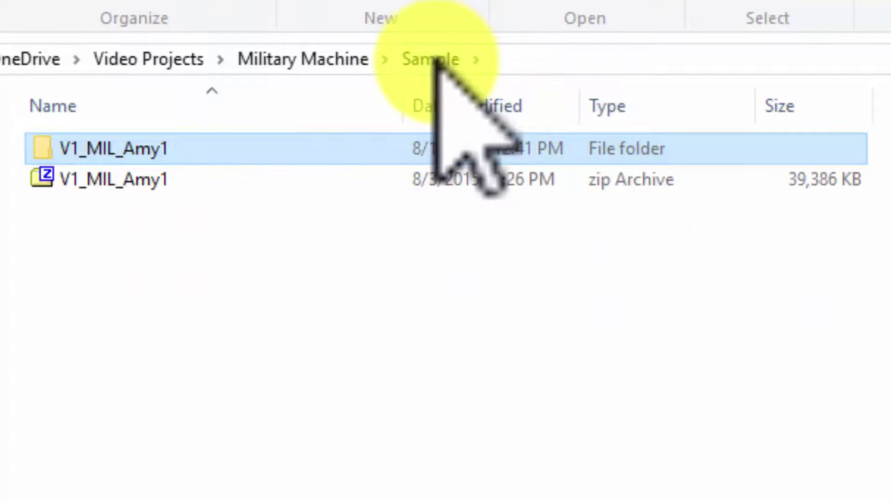
double_click(105, 148)
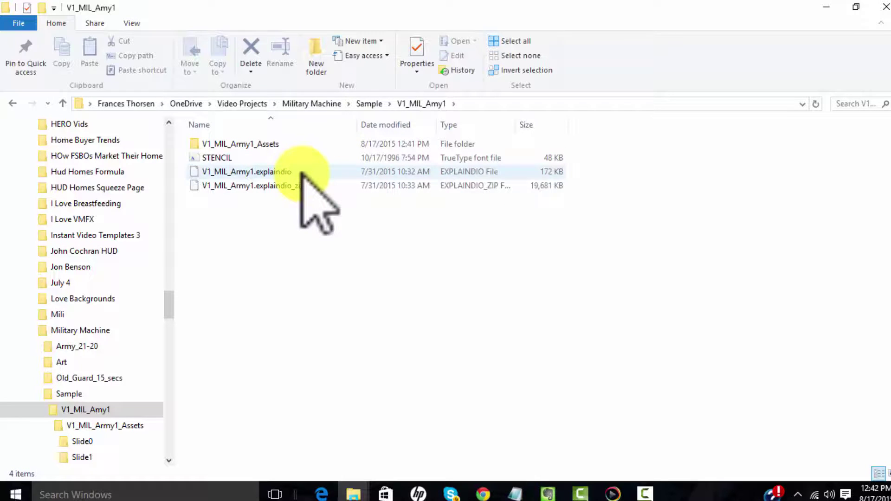
Open the V1_MIL_Army1.explaindio project in Explaindio
left_click(613, 494)
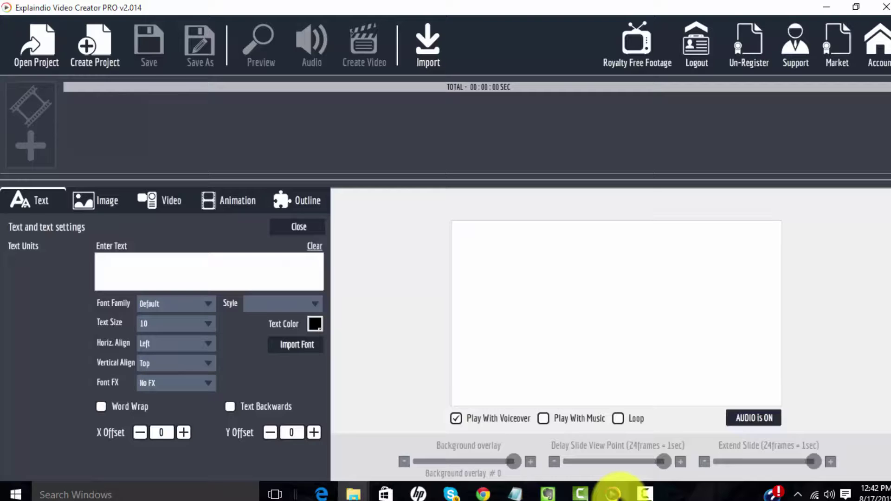
left_click(30, 51)
left_click(513, 255)
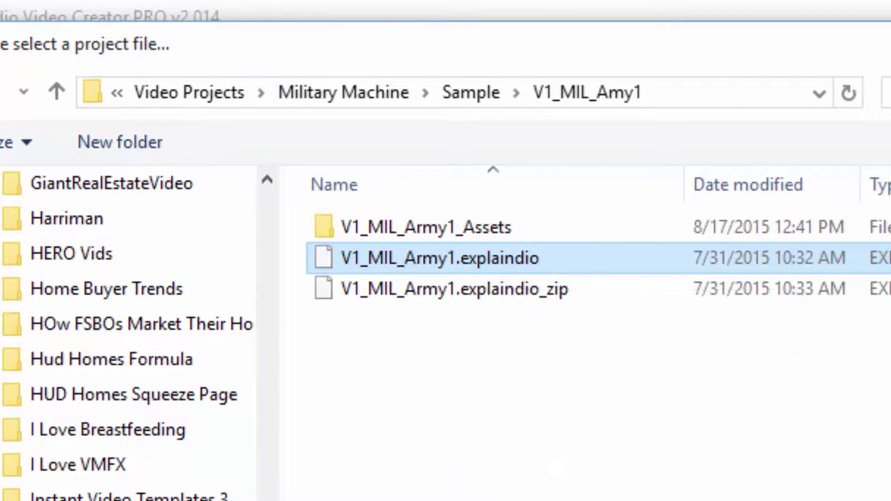
key("Return")
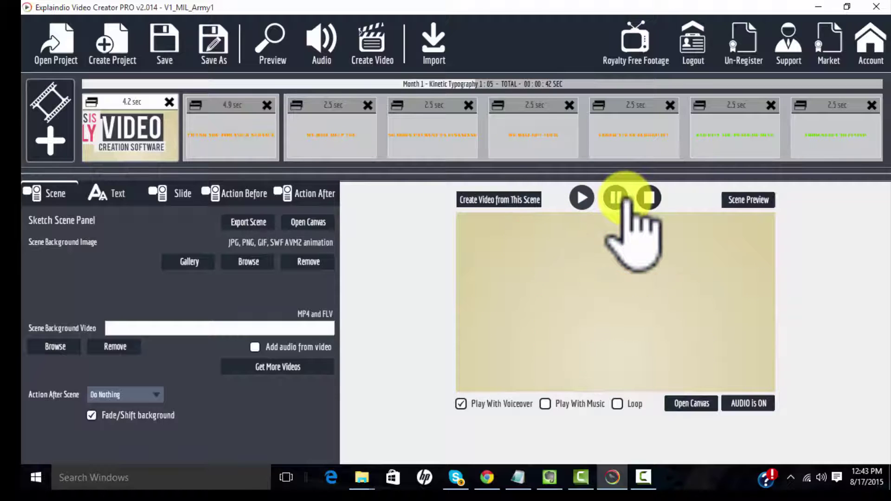
Select the fifth and sixth scenes and play the certificate scene's preview
left_click(540, 139)
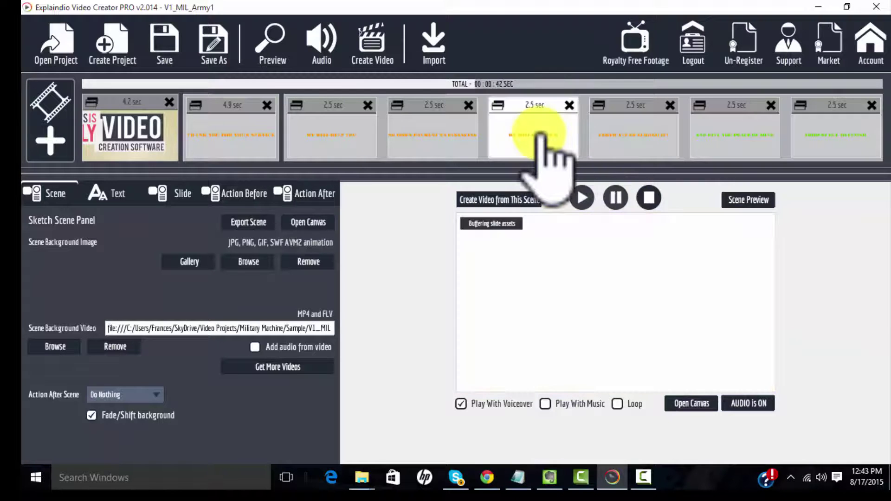
left_click(630, 136)
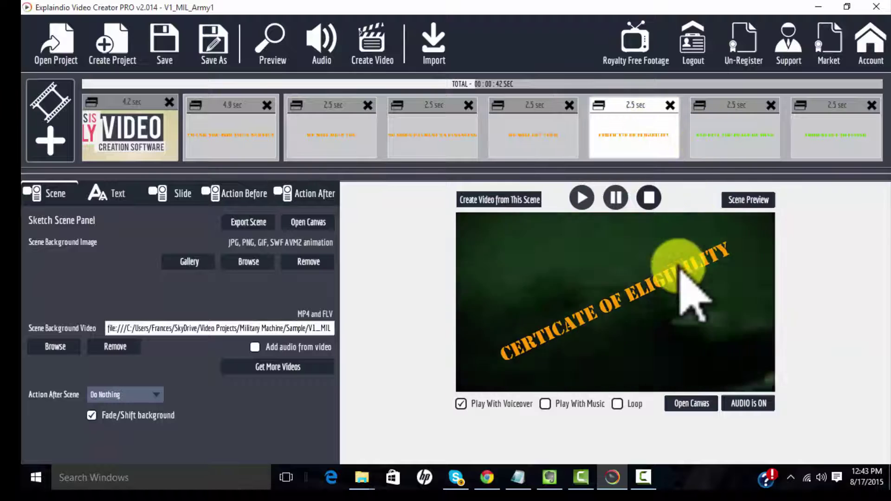
left_click(582, 197)
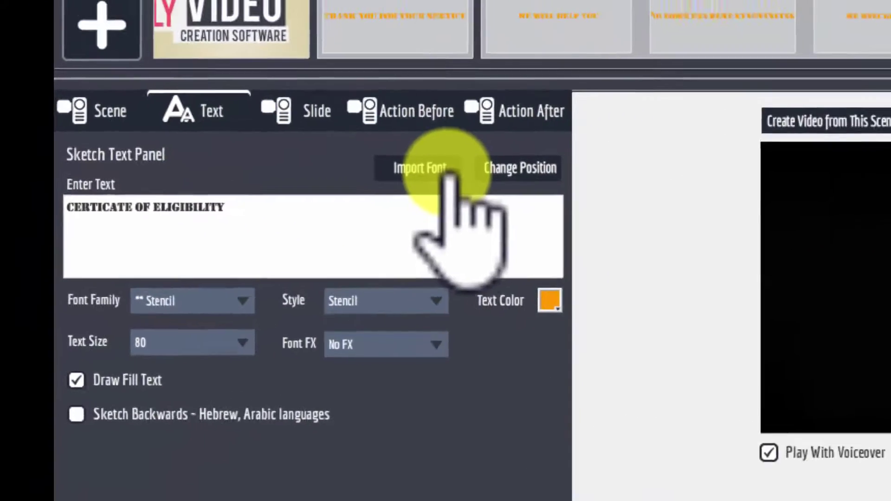
left_click(446, 173)
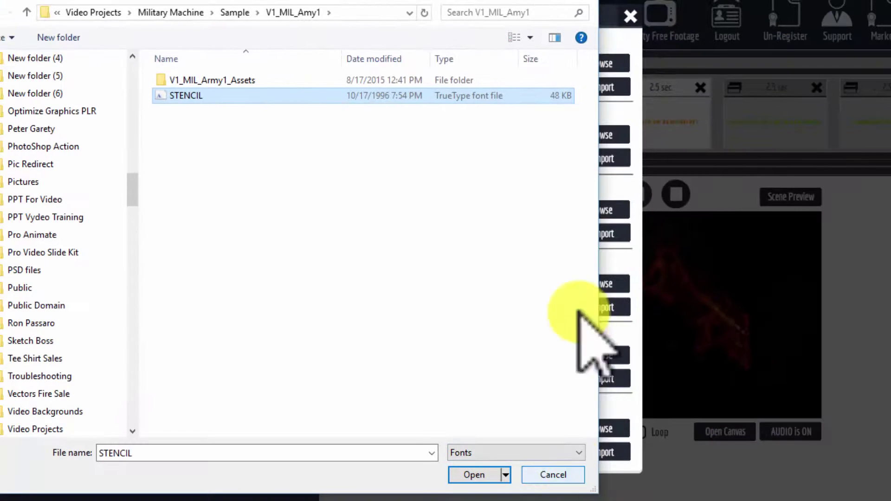
left_click(599, 5)
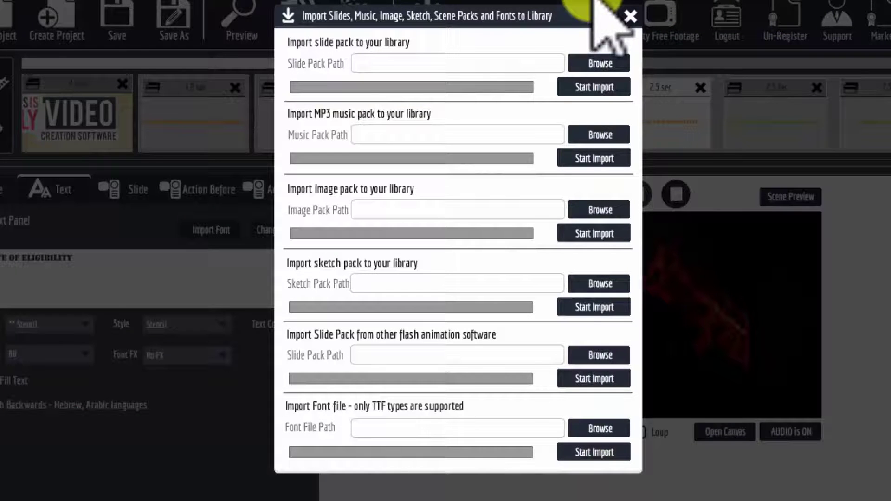
left_click(630, 14)
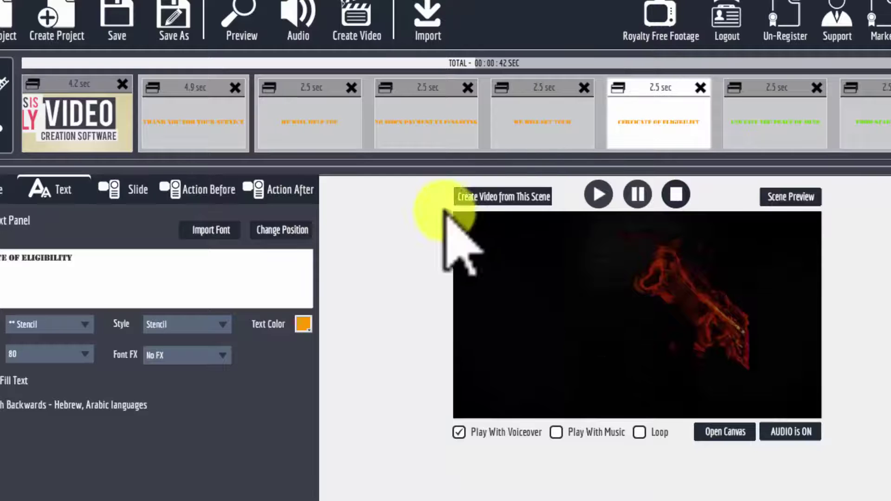
Preview the WE WILL GET YOUR, NO DOWN PAYMENT, VIDEO and THANK YOU scenes, ending on WE WILL HELP YOU
left_click(545, 122)
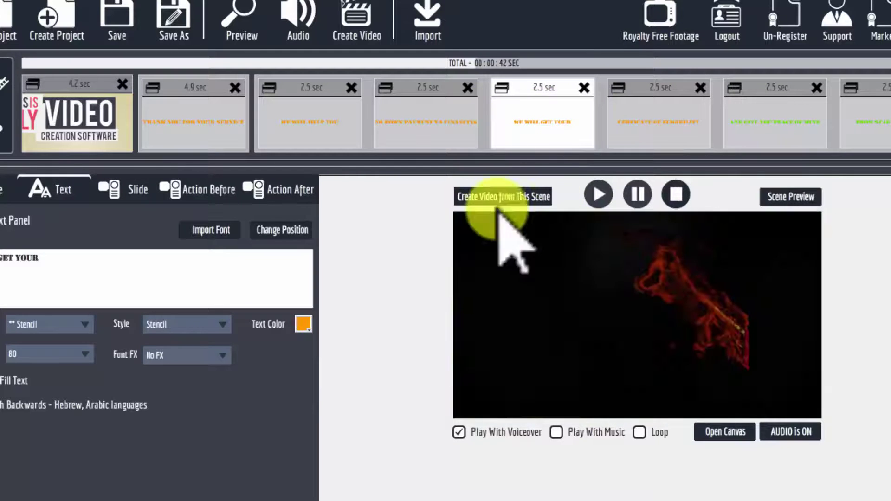
left_click(427, 122)
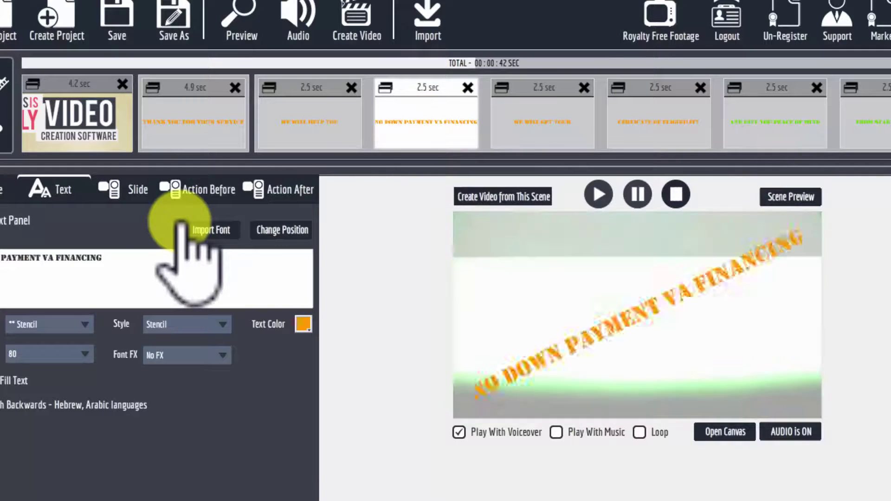
left_click(95, 121)
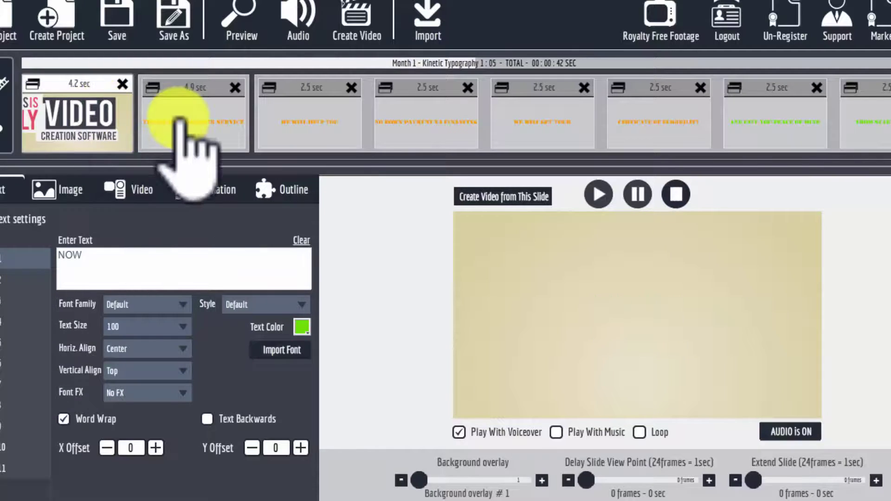
left_click(179, 121)
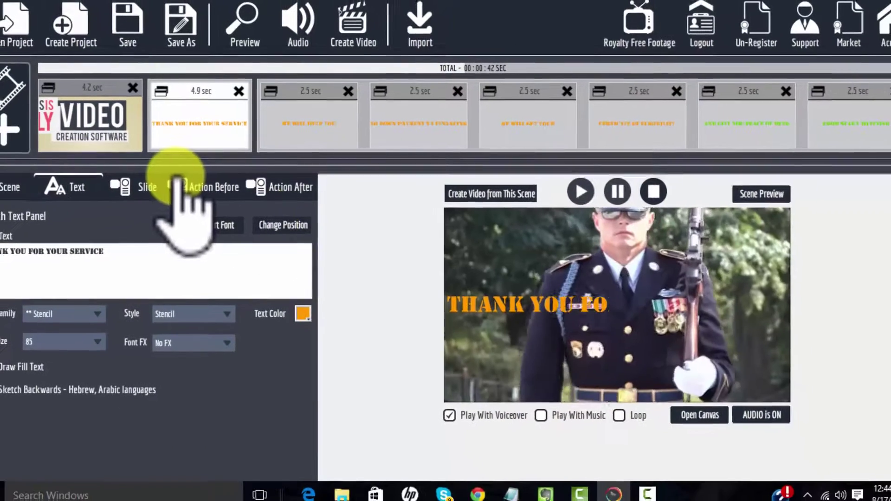
left_click(112, 111)
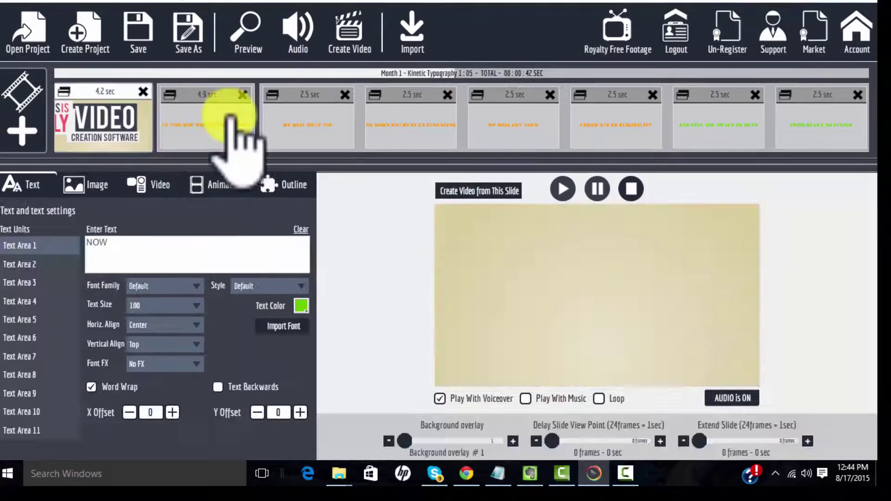
left_click(231, 119)
left_click(325, 121)
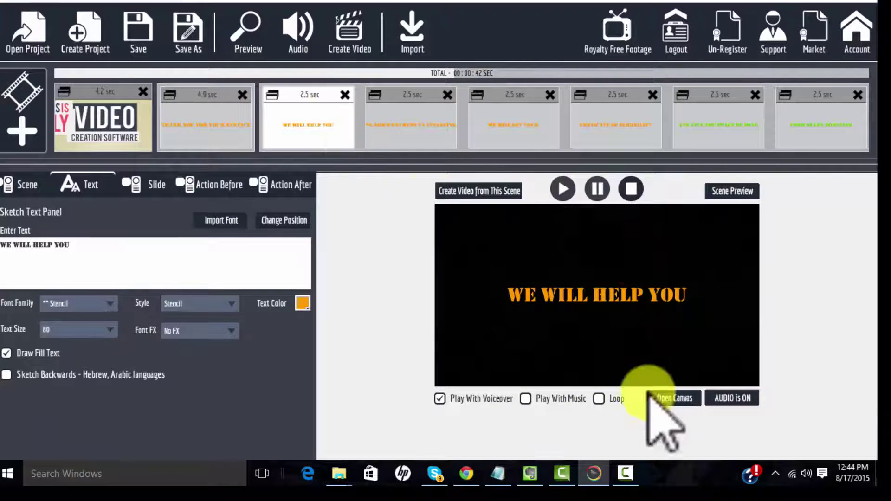
On the canvas, show THANK YOU, WE WILL HELP YOU, NO DOWN PAYMENT, WE WILL GET YOUR, then CERTICATE OF ELIGIBILITY
left_click(694, 400)
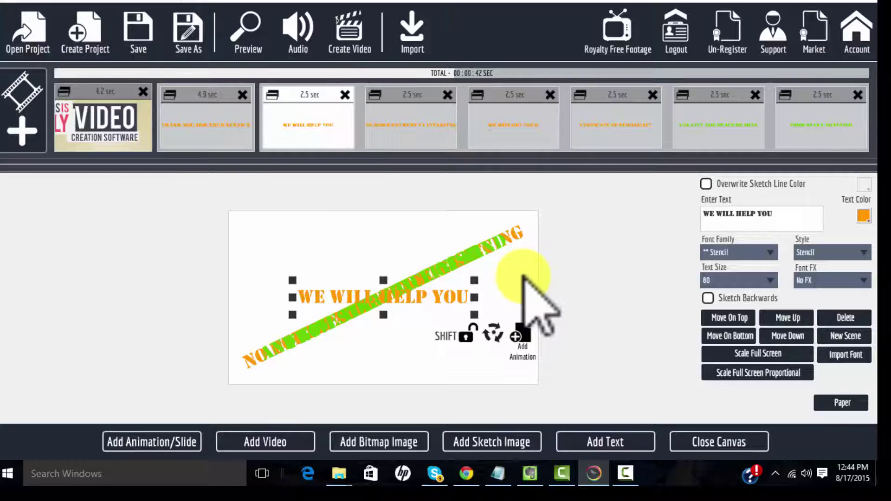
left_click(201, 117)
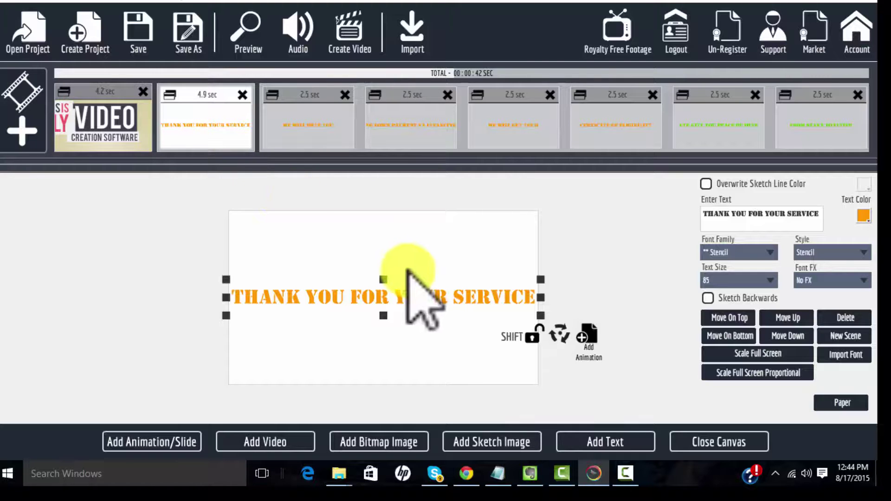
left_click(322, 137)
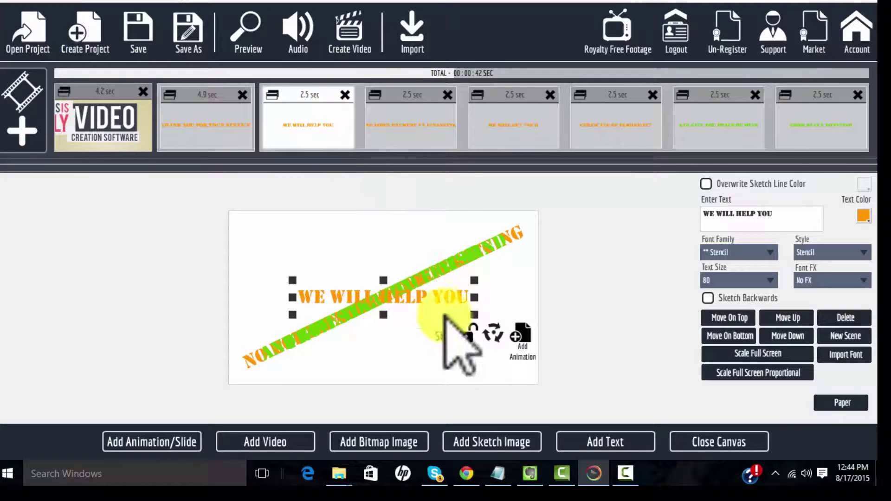
left_click(424, 144)
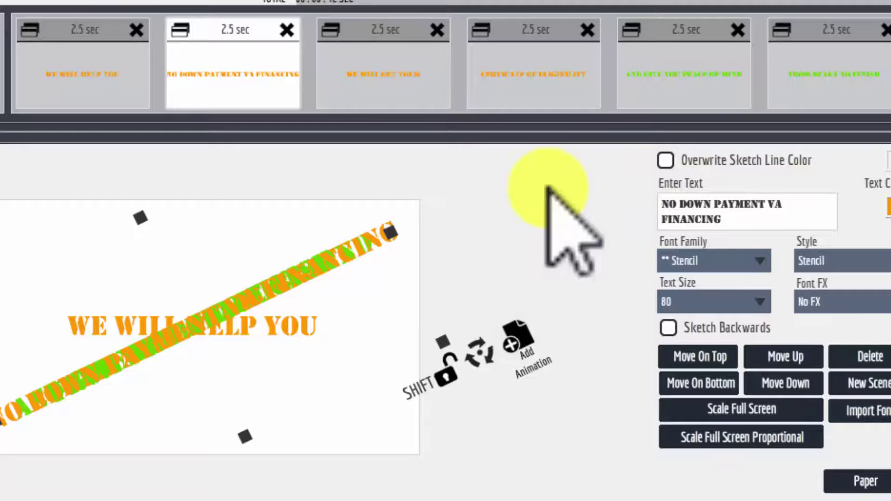
left_click(399, 90)
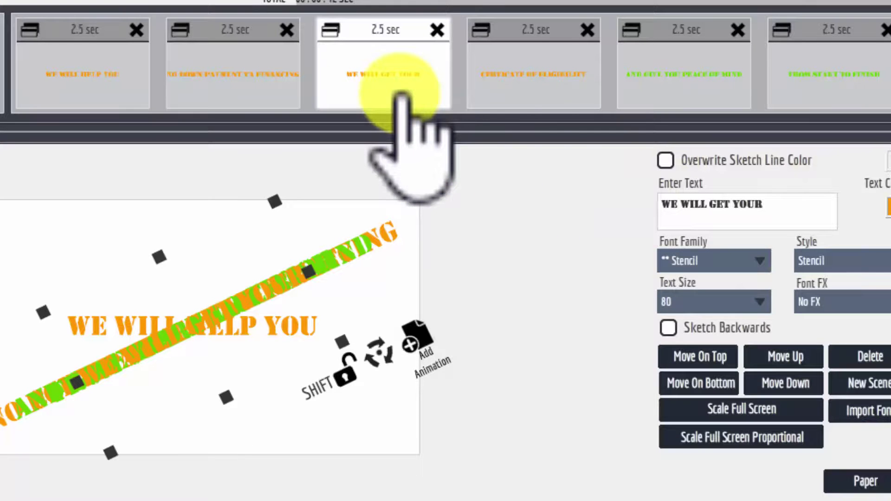
left_click(532, 86)
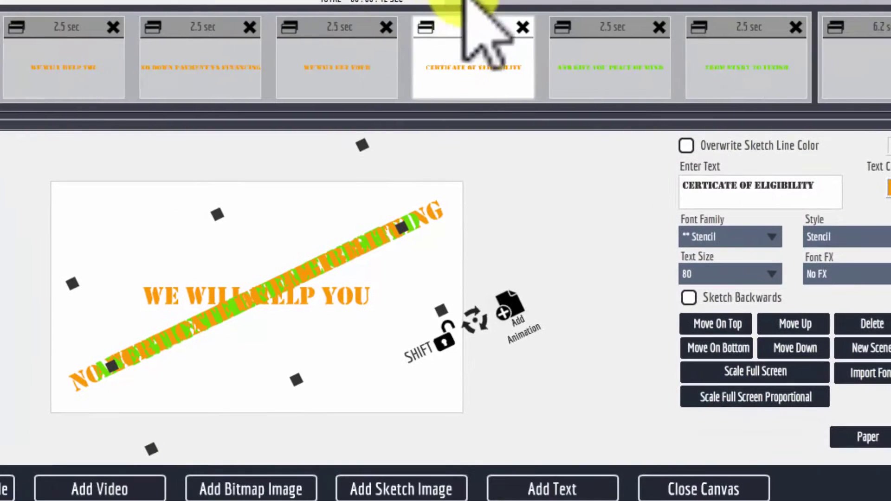
left_click_drag(465, 1, 733, 4)
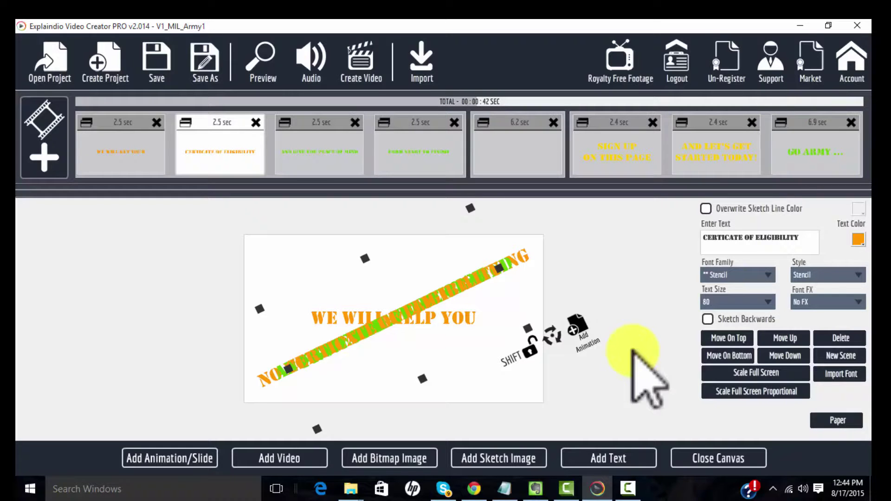
Close the canvas, then start Save As and dismiss the save location window
left_click(708, 457)
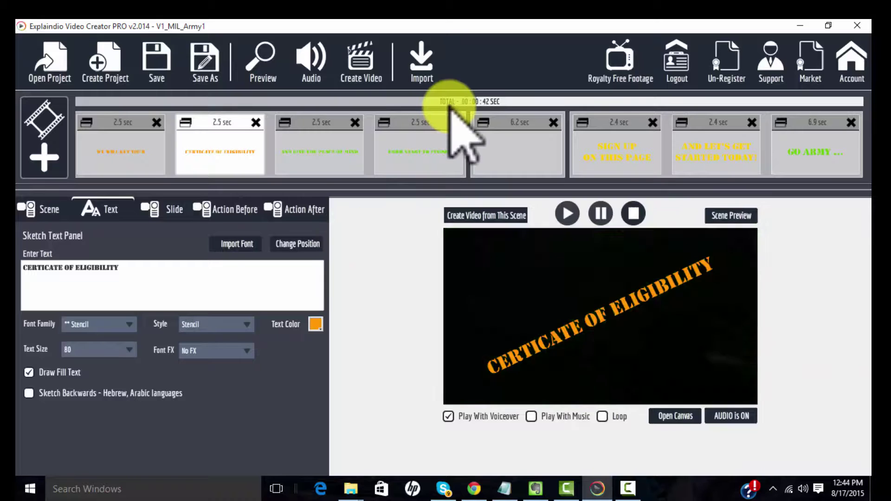
left_click(205, 62)
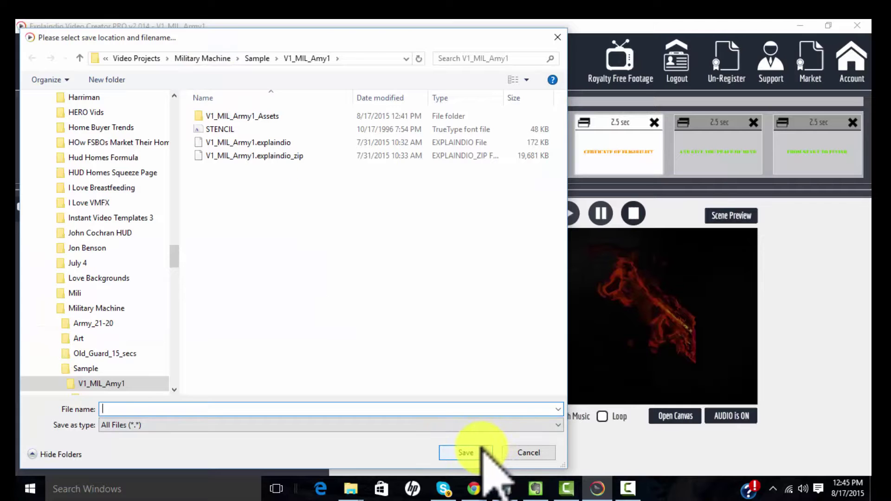
left_click(525, 455)
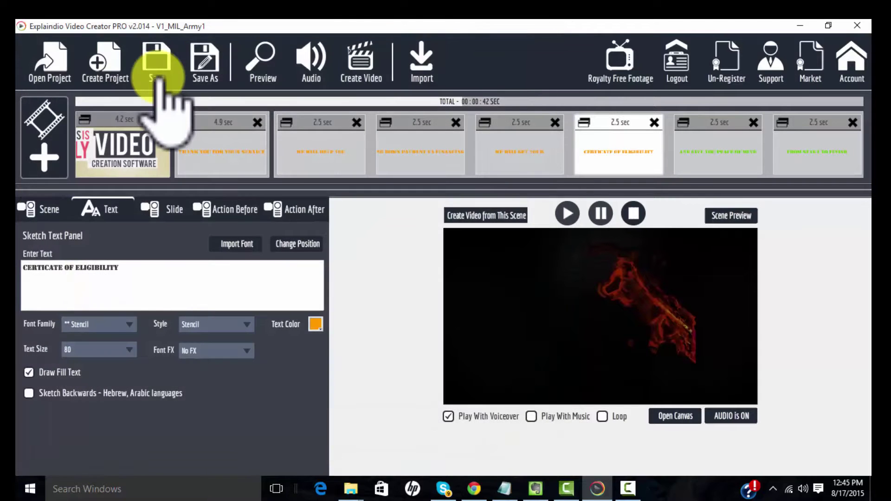